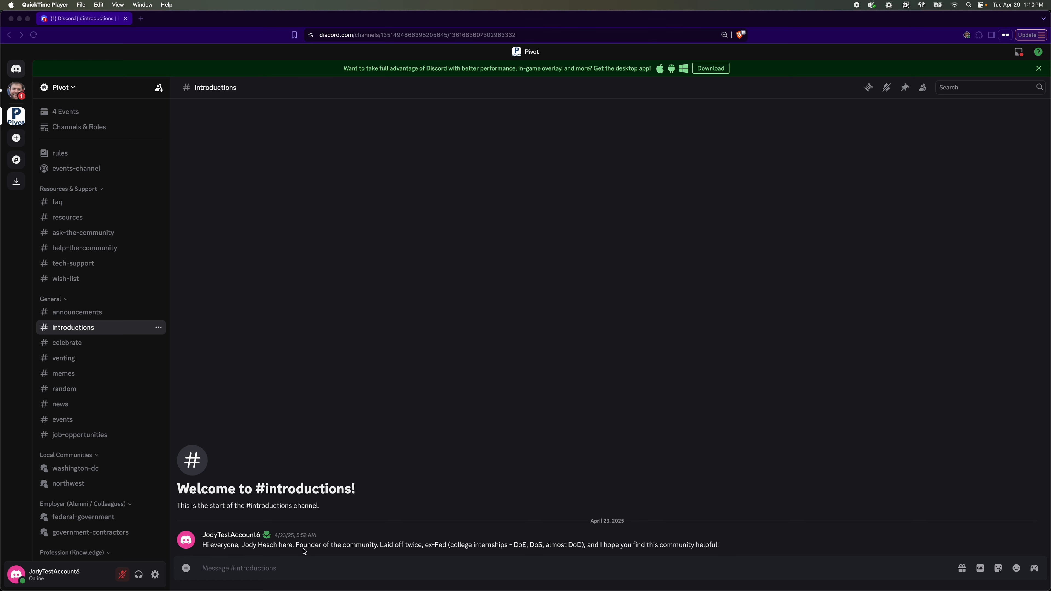
left_click(352, 572)
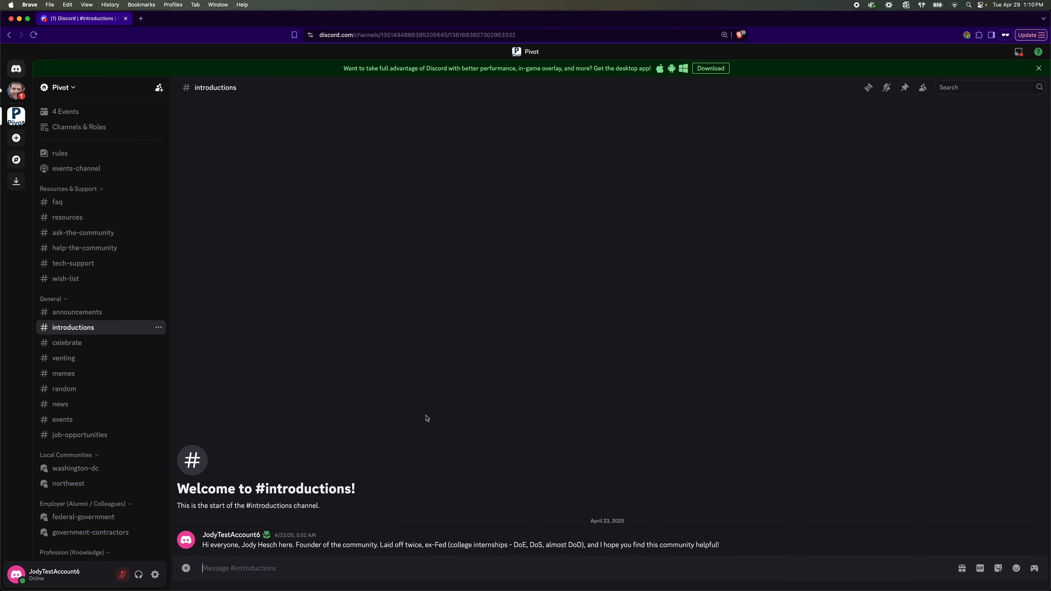
type("Nice @Jody")
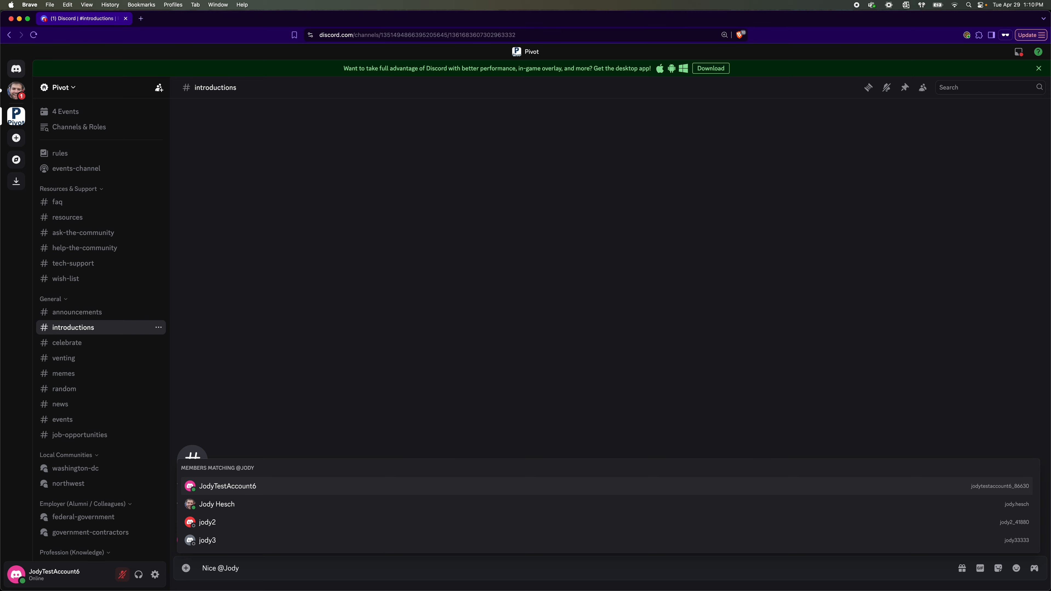
key("Return")
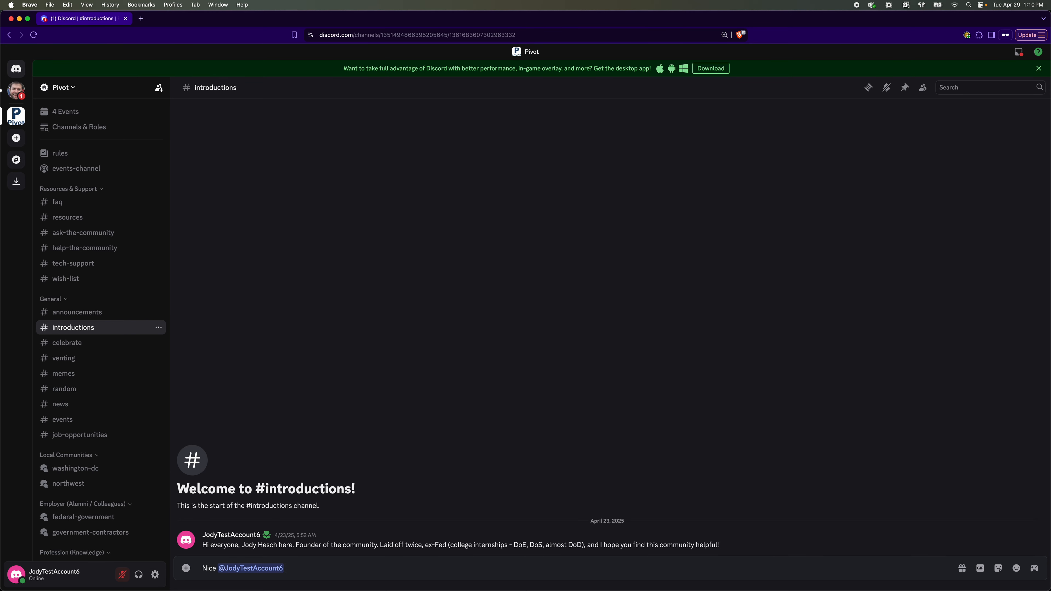
type("to meet")
key("shift+Left")
key("shift+Left")
key("shift+Left")
key("shift+Left")
key("shift+Left")
key("shift+Left")
key("shift+Right")
key("shift+Right")
key("shift+Right")
key("shift+Right")
key("shift+Right")
key("shift+Right")
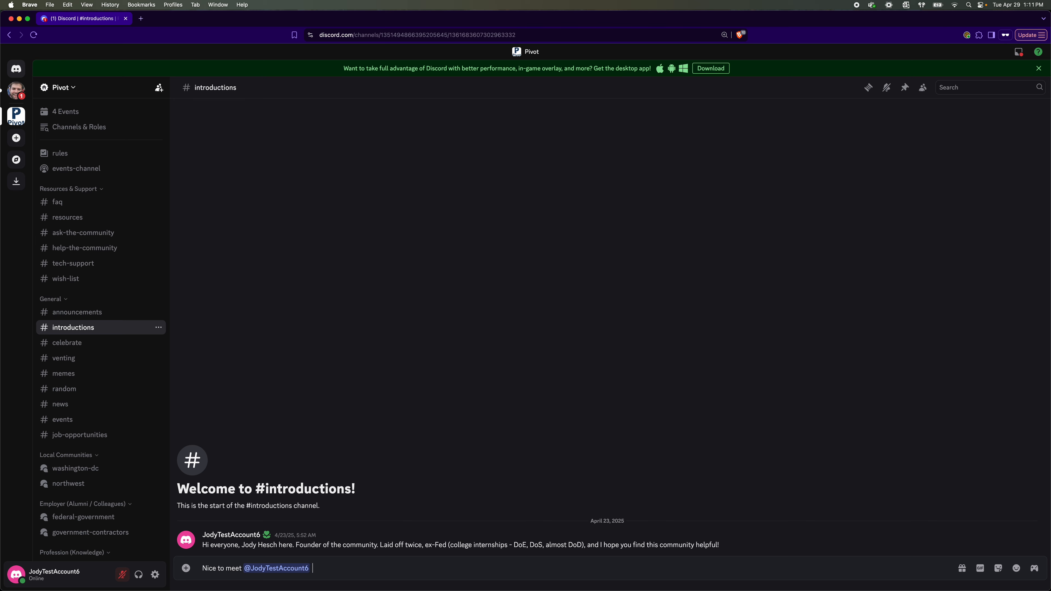
type("you")
key("Return")
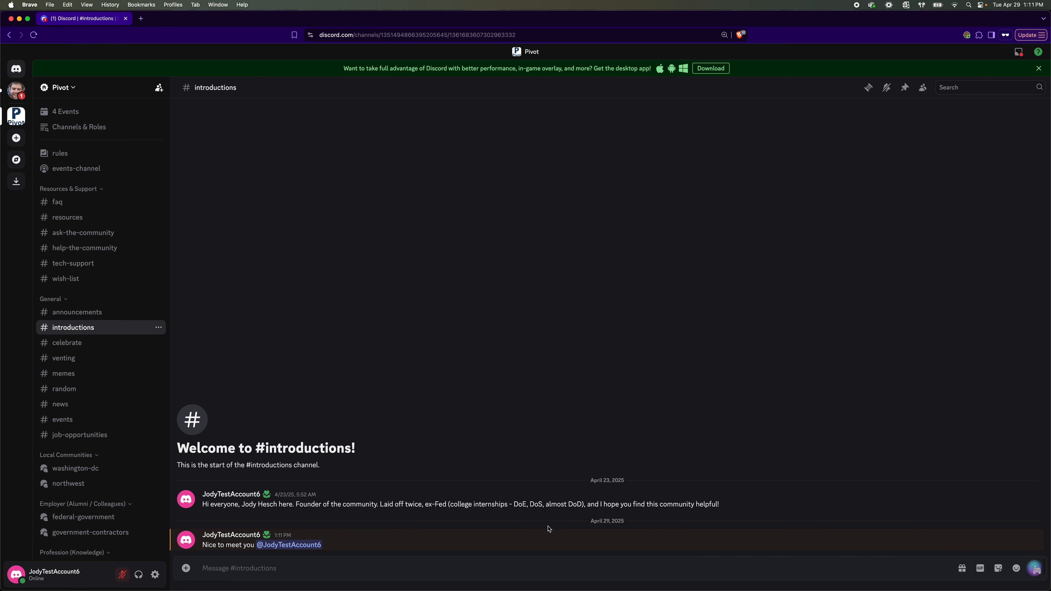
- Reply to the April 23 introduction message with "Cool. I also did internships there."
mouse_move(511, 542)
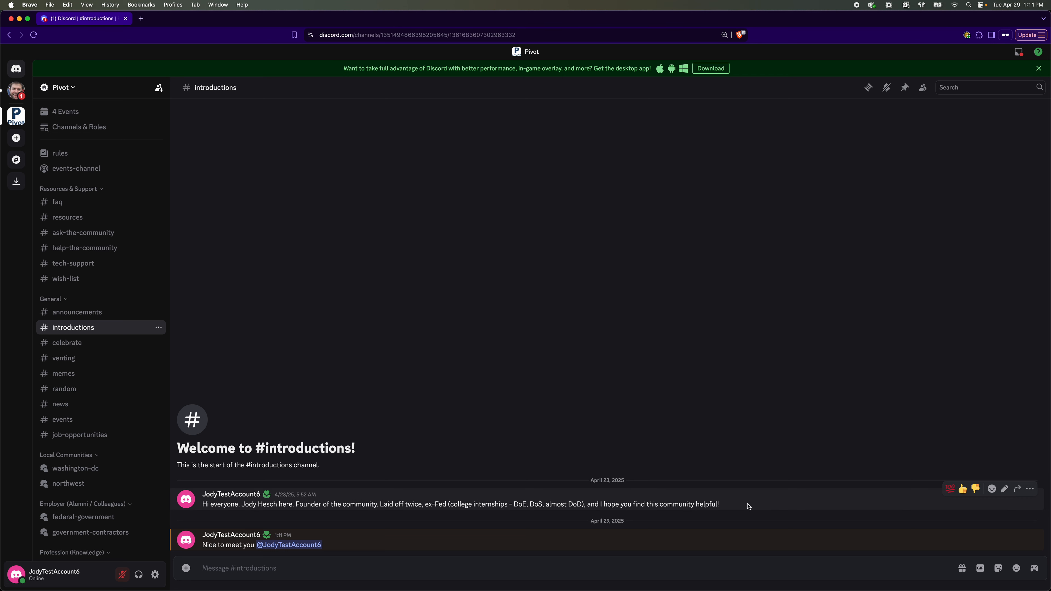
left_click(1030, 490)
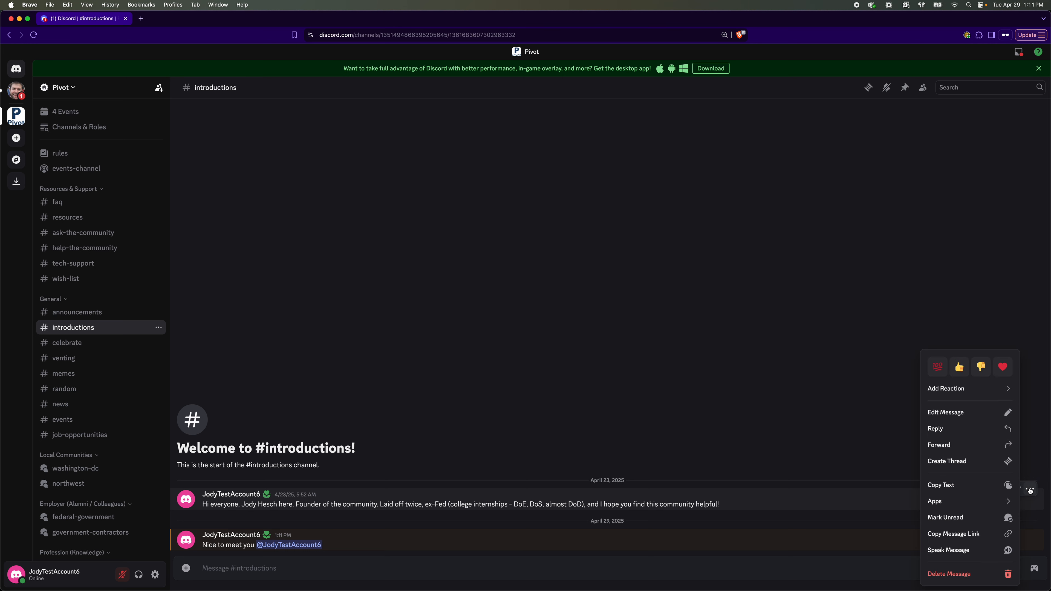
left_click(951, 430)
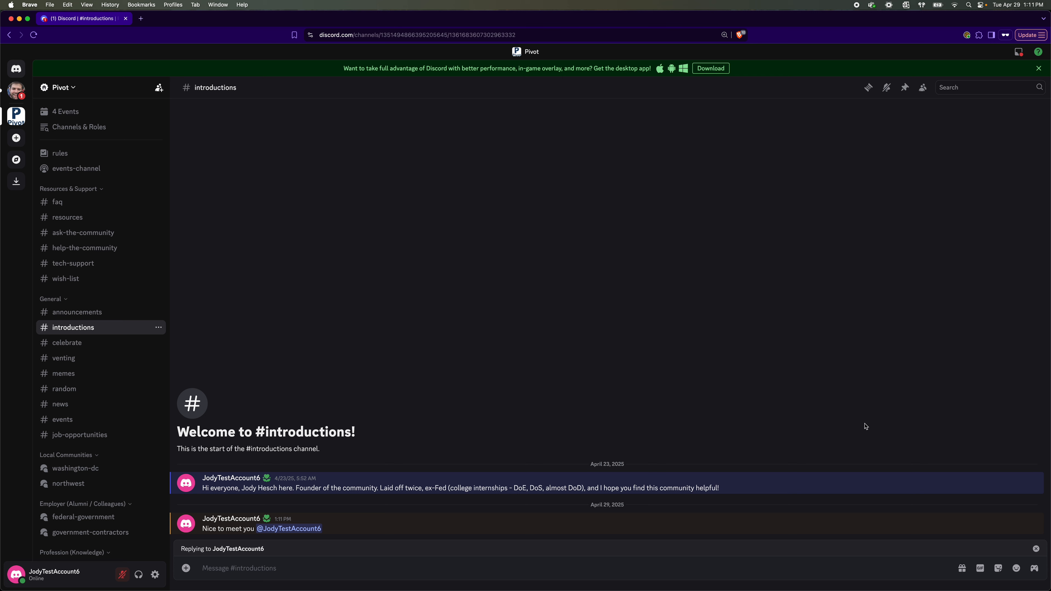
type("Cool. I also did internships there")
key("Return")
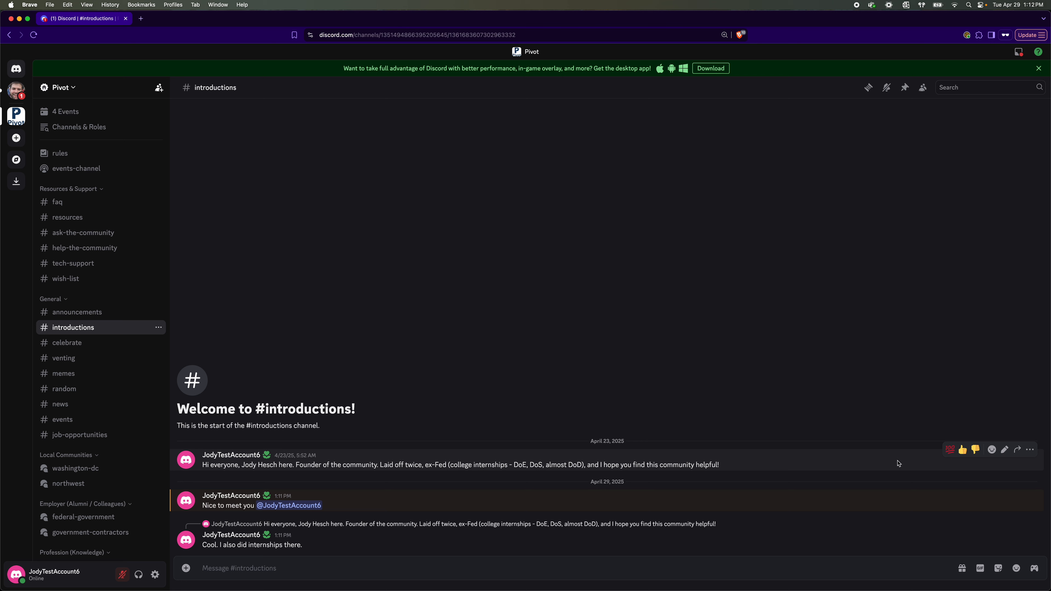
- Create a thread from the April 23 introduction message, starting it with "Here is a thread. It is kind of like a sidebar conversation."
left_click(1032, 451)
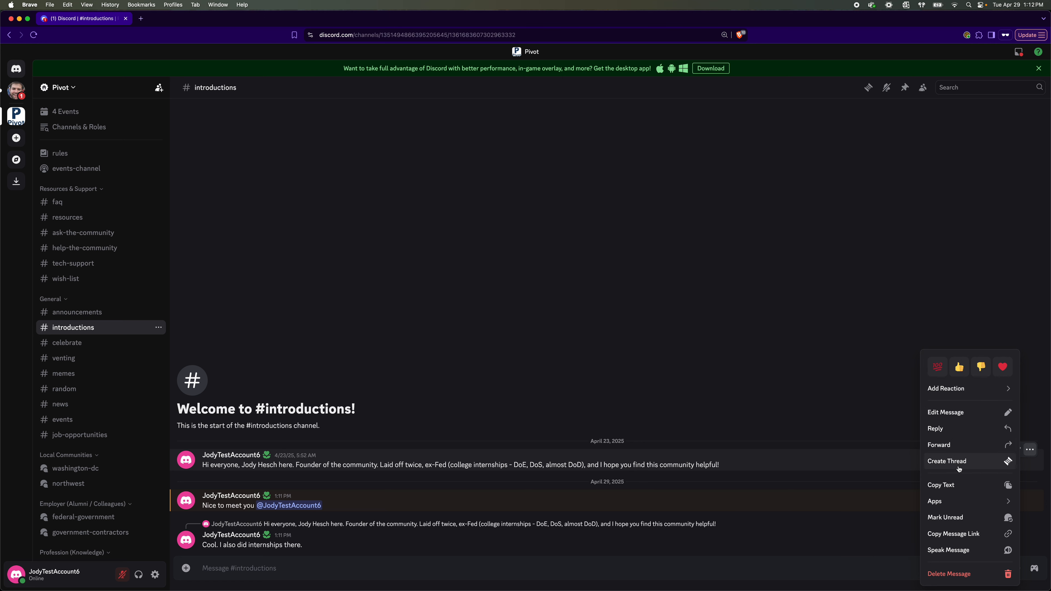
mouse_move(961, 390)
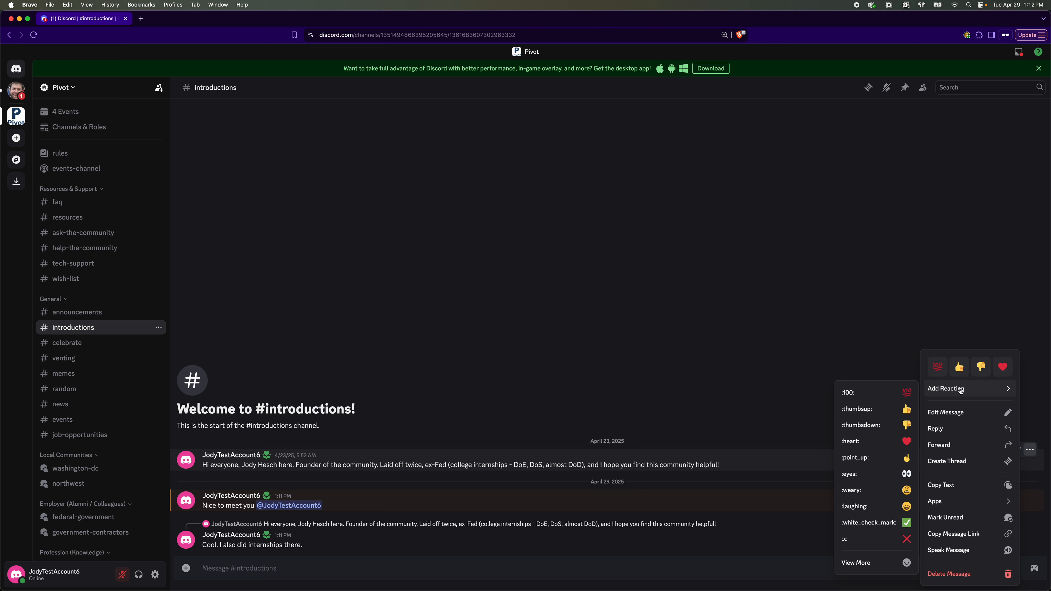
left_click(978, 462)
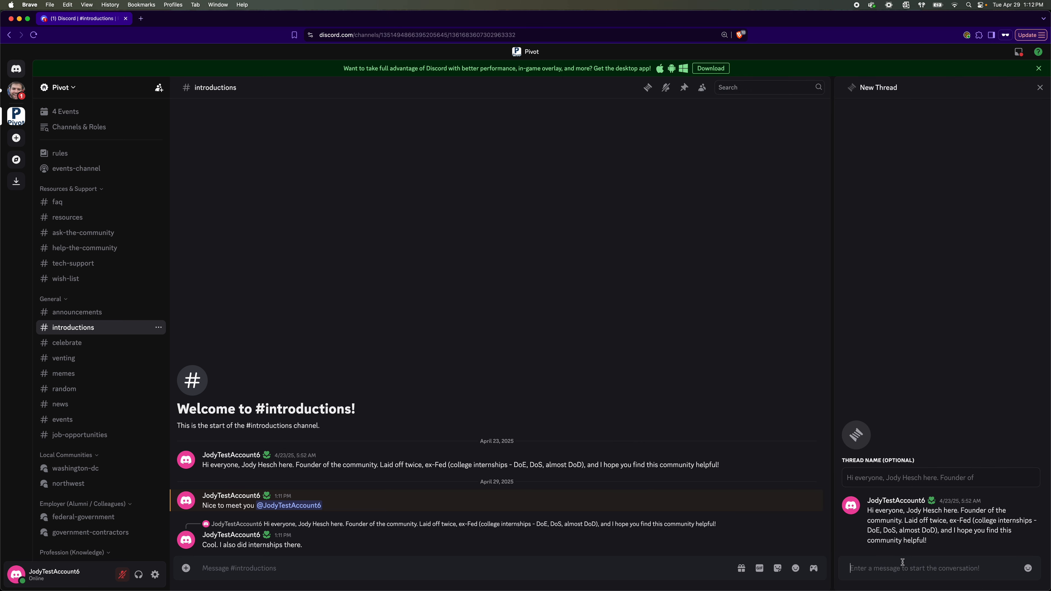
type("Here is a thread. It is kind o")
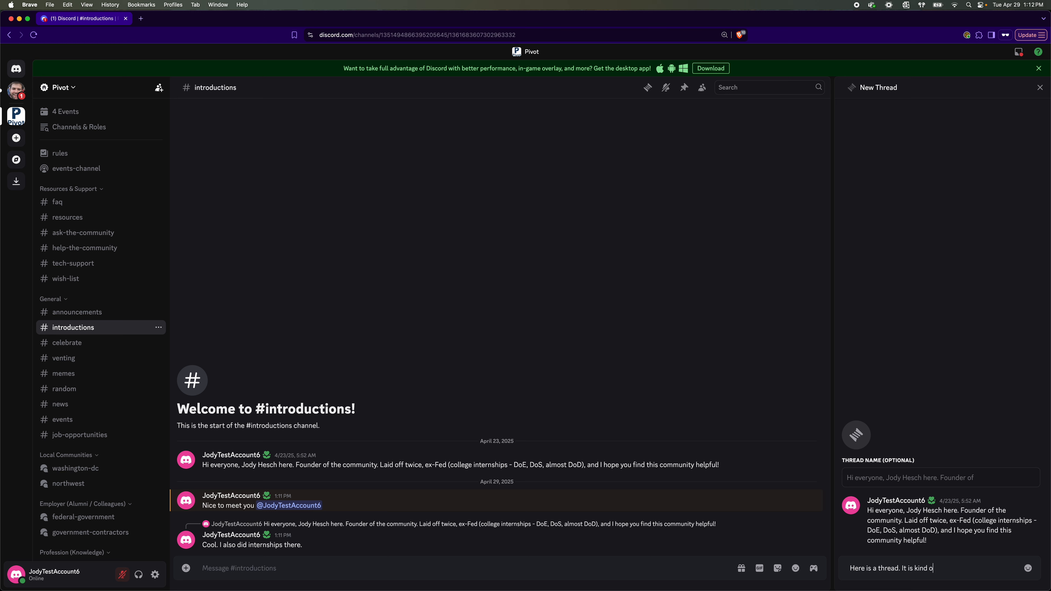
type("f like a sidebar conversation.")
key("Return")
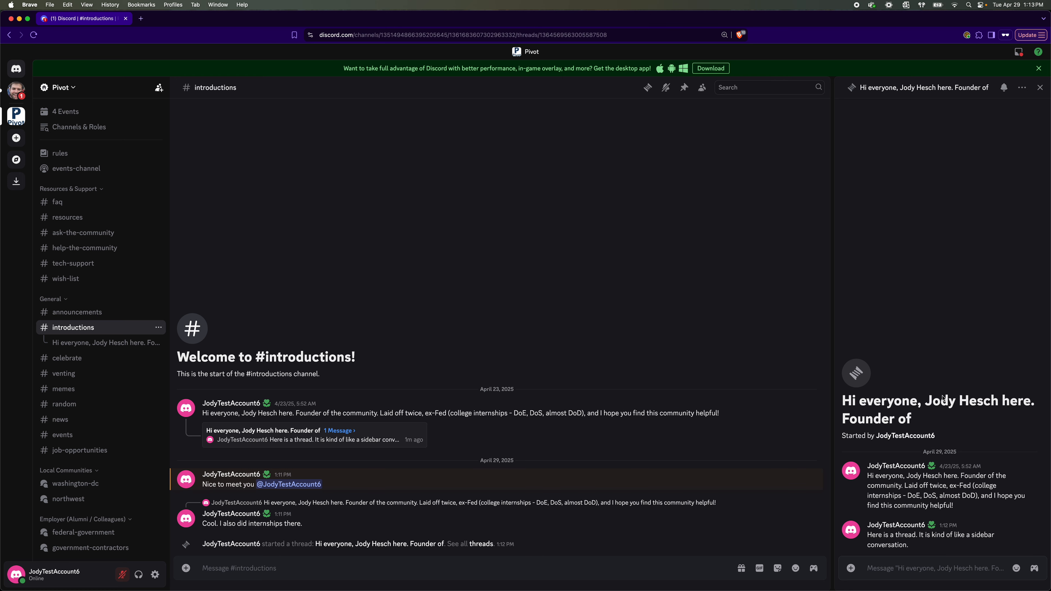
- Open the introduction message's thread in full view
left_click(1022, 89)
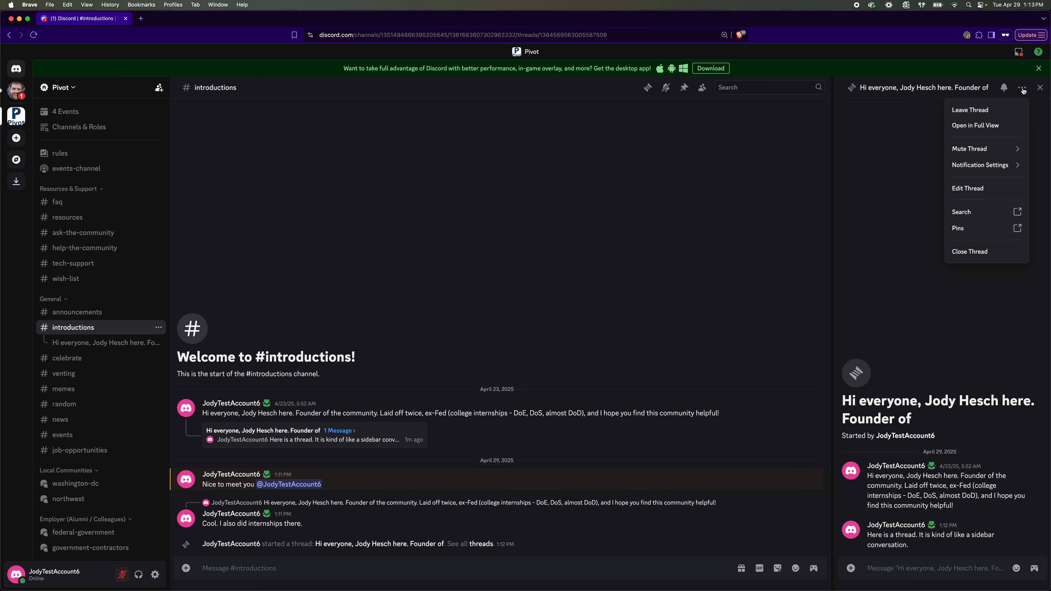
left_click(993, 129)
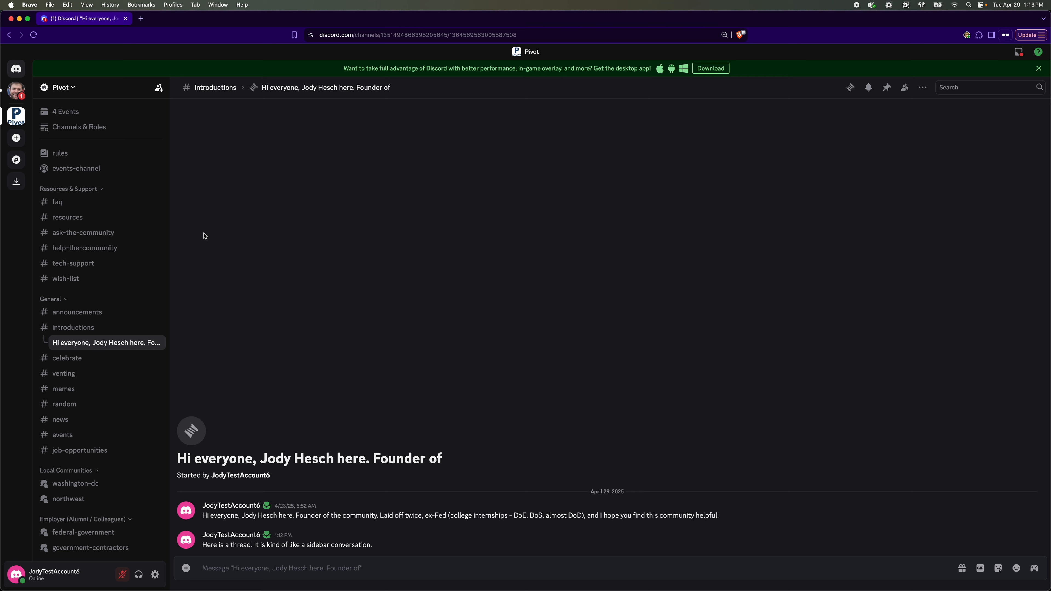
- View the unread direct message and return to the Pivot server
left_click(22, 99)
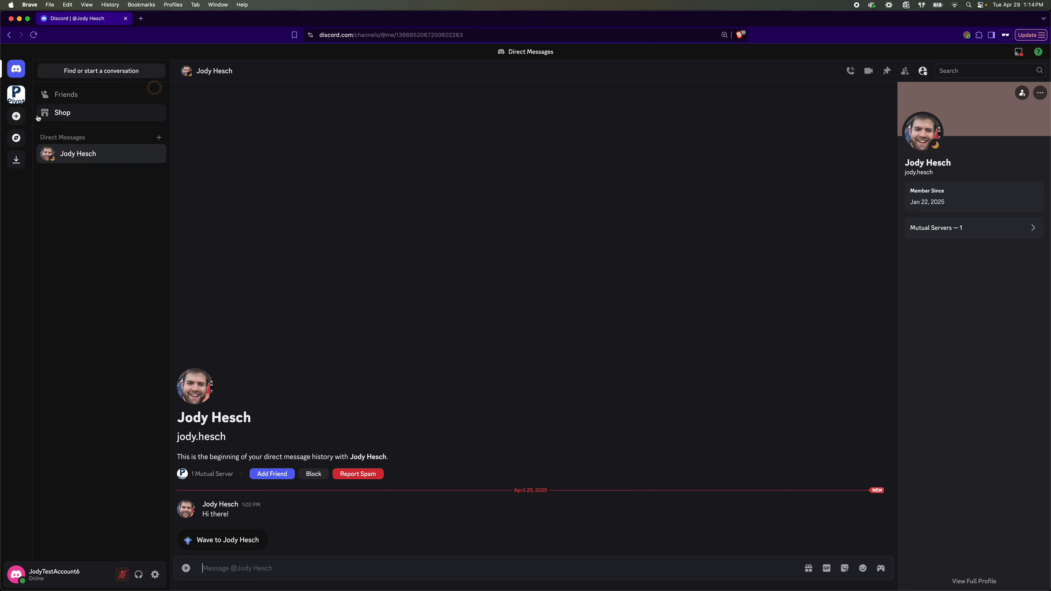
left_click(16, 95)
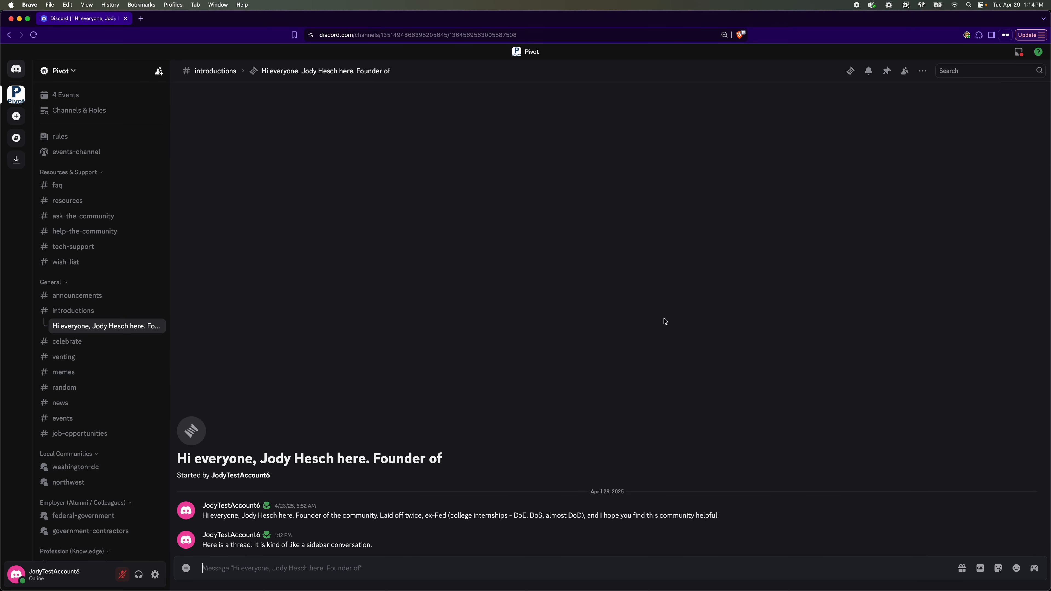